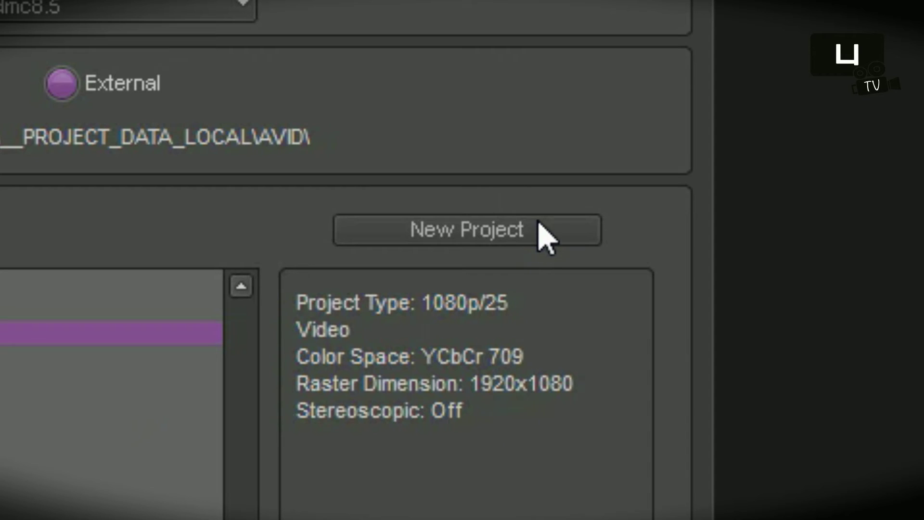
Step: Create a 1080p/25 project with the default name 'New Project' and open it
{"action": "left_click", "coordinate": [695, 196]}
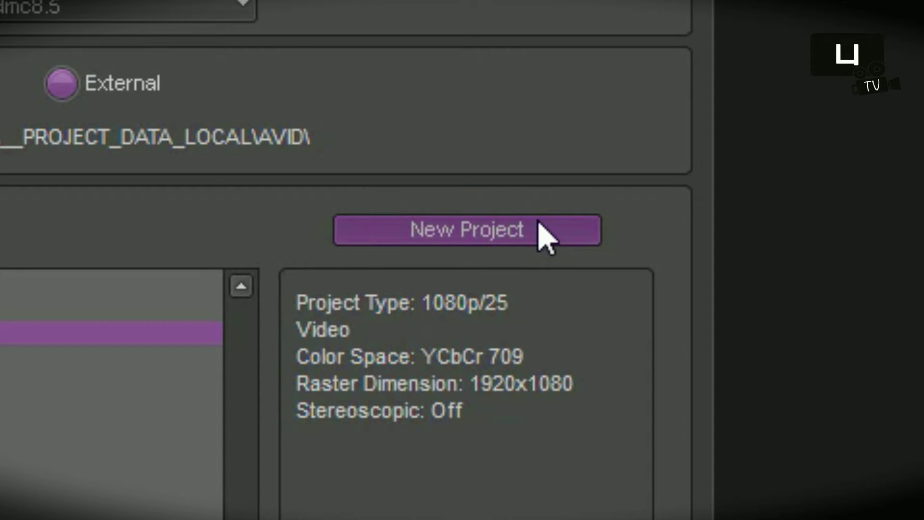
{"action": "left_click", "coordinate": [542, 232]}
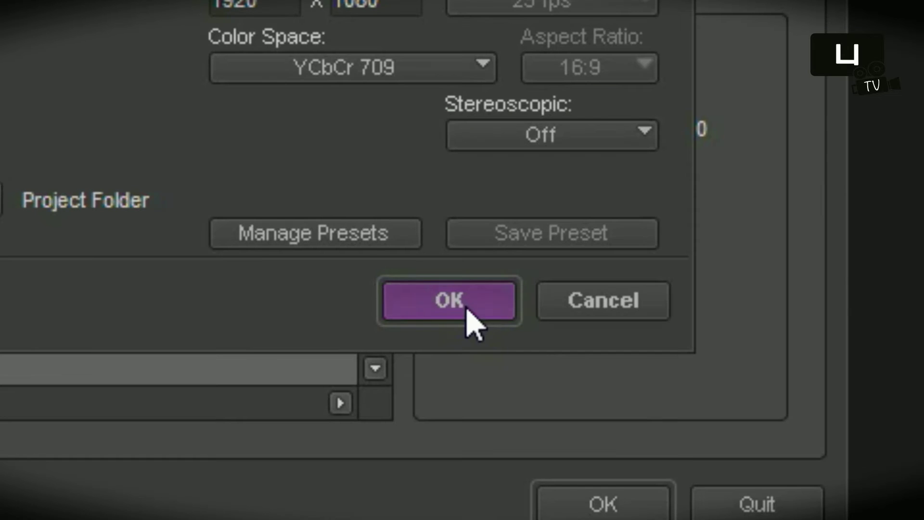
{"action": "left_click", "coordinate": [466, 318]}
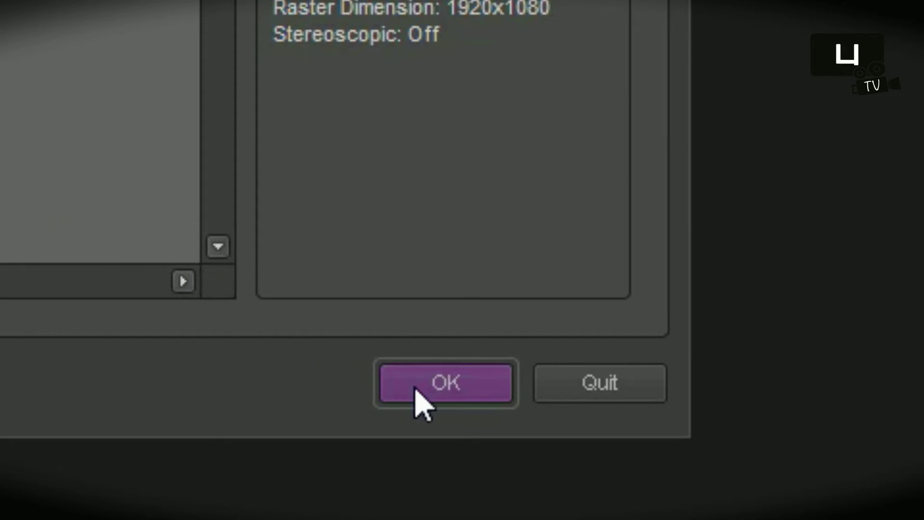
{"action": "left_click", "coordinate": [421, 393]}
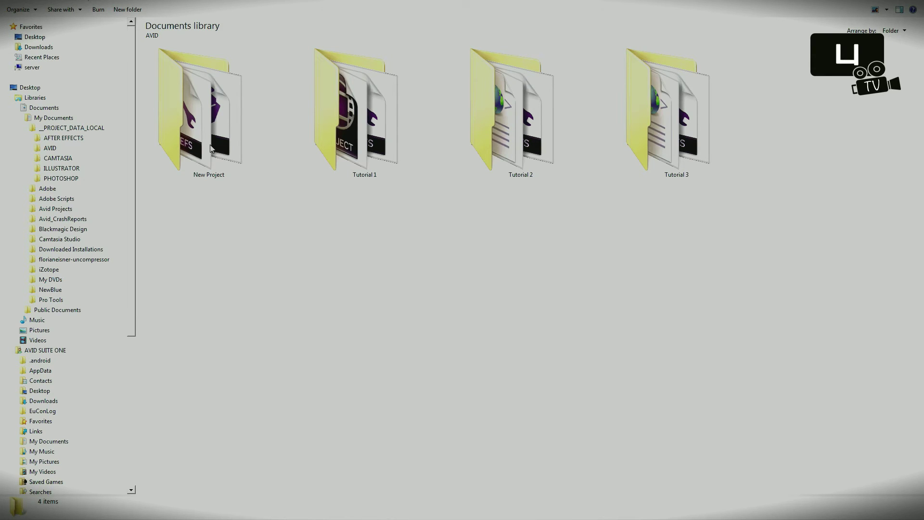
Step: Rename the AVID folder 'New Project' to 'Tutorial 4'
{"action": "left_click", "coordinate": [211, 149]}
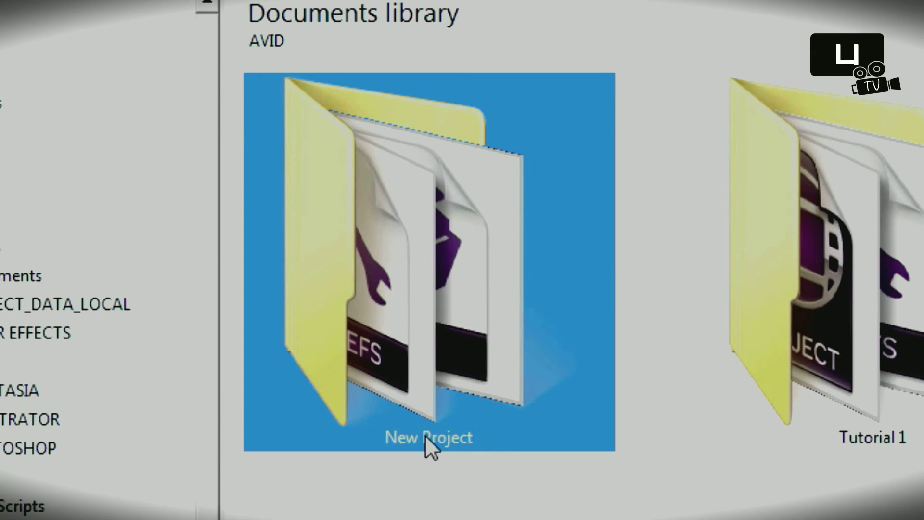
{"action": "left_click", "coordinate": [210, 175]}
{"action": "type", "text": "T"}
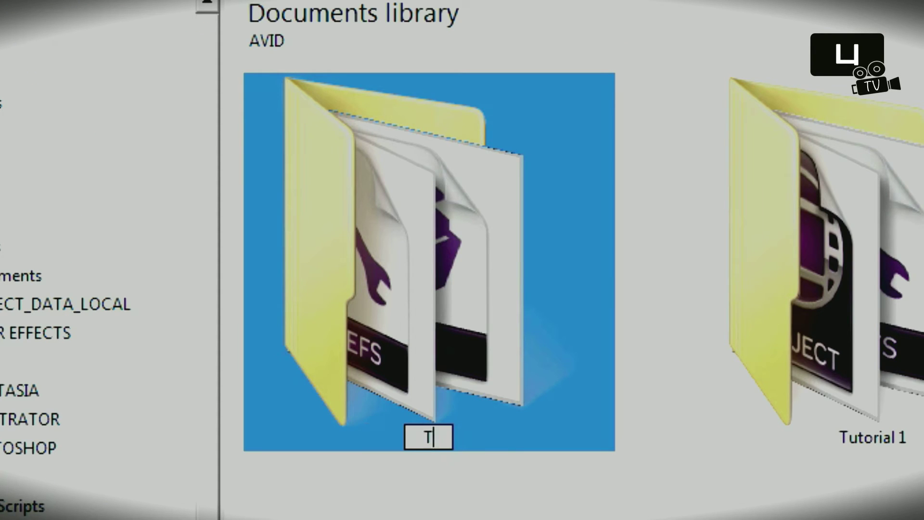
{"action": "type", "text": "utorial "}
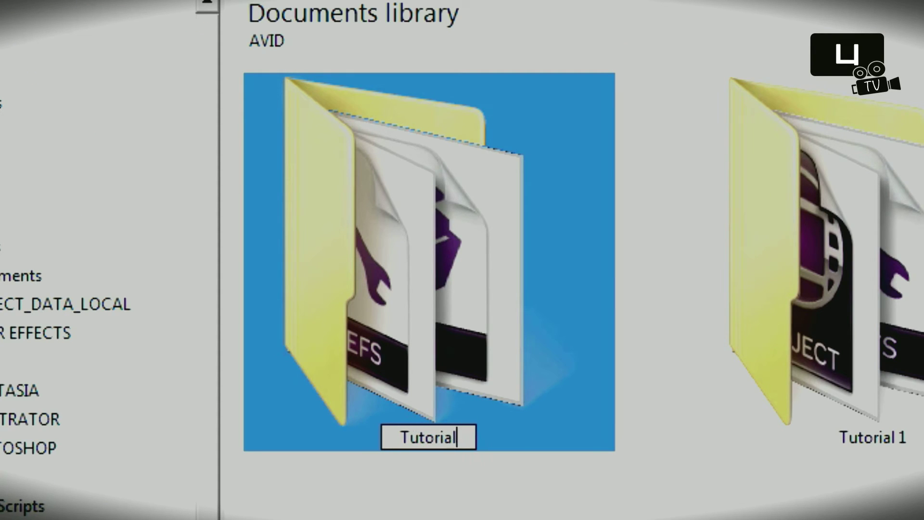
{"action": "type", "text": "4"}
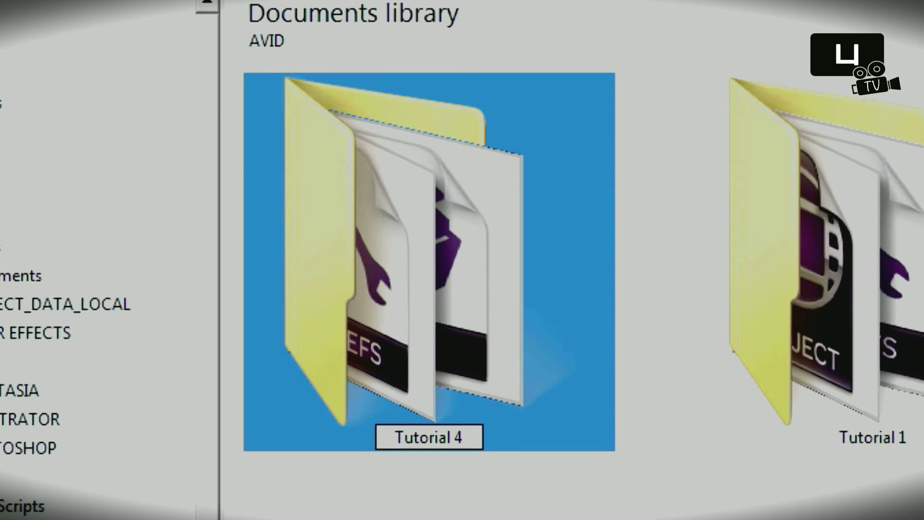
{"action": "key", "text": "Return"}
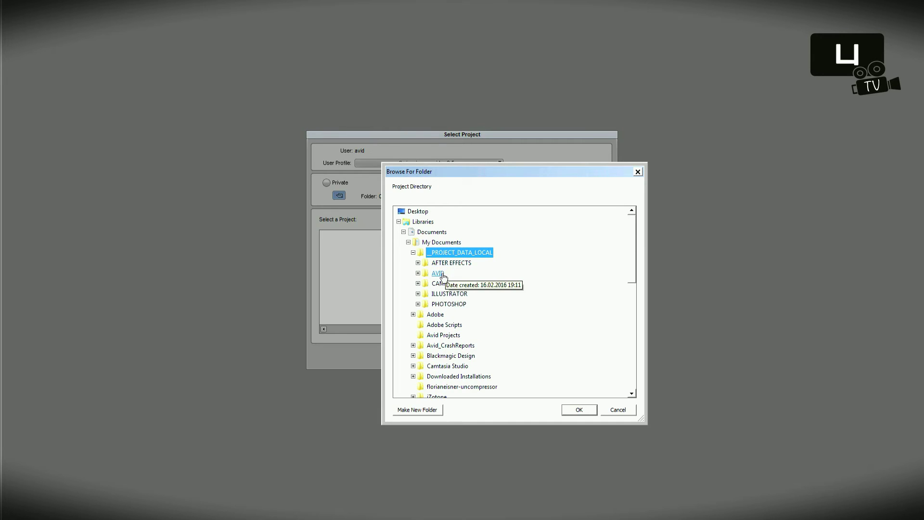
Step: Set AVID as the projects folder and confirm the project still lists as 'New Project'
{"action": "double_click", "coordinate": [438, 273]}
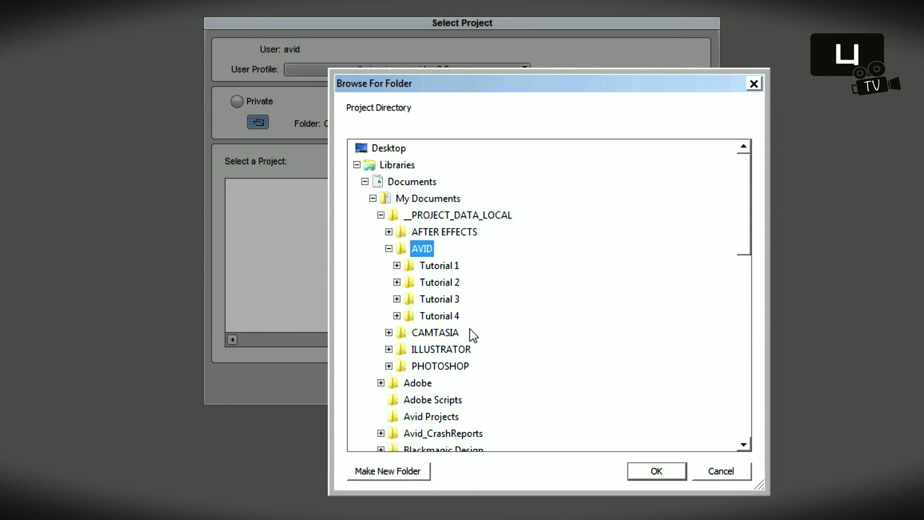
{"action": "double_click", "coordinate": [440, 316]}
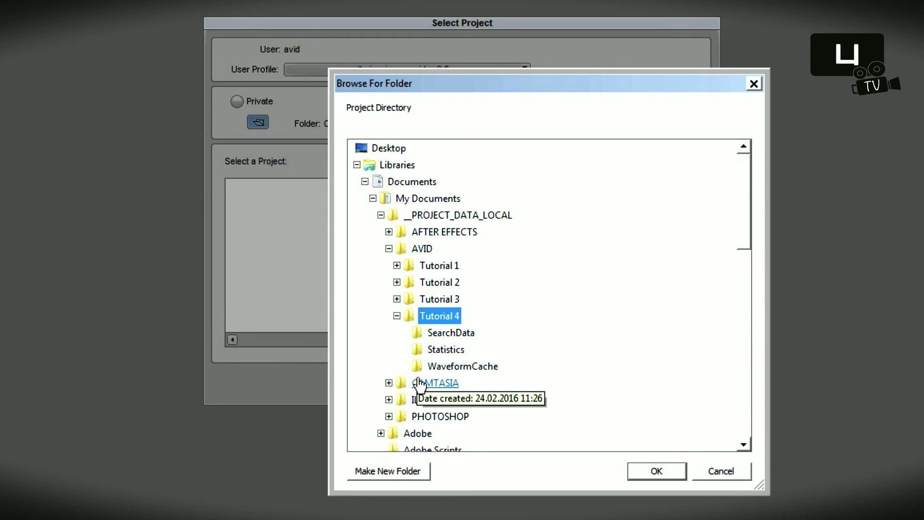
{"action": "left_click", "coordinate": [418, 249]}
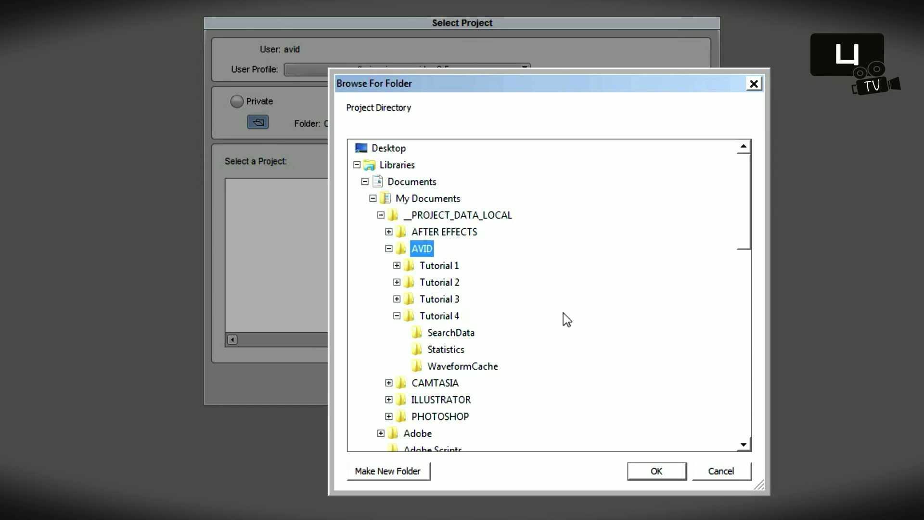
{"action": "left_click", "coordinate": [638, 467]}
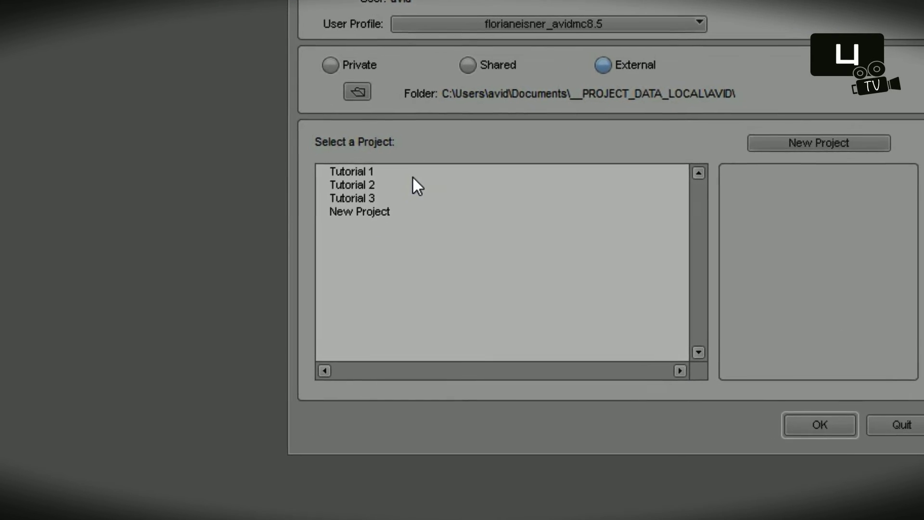
{"action": "left_click", "coordinate": [411, 211]}
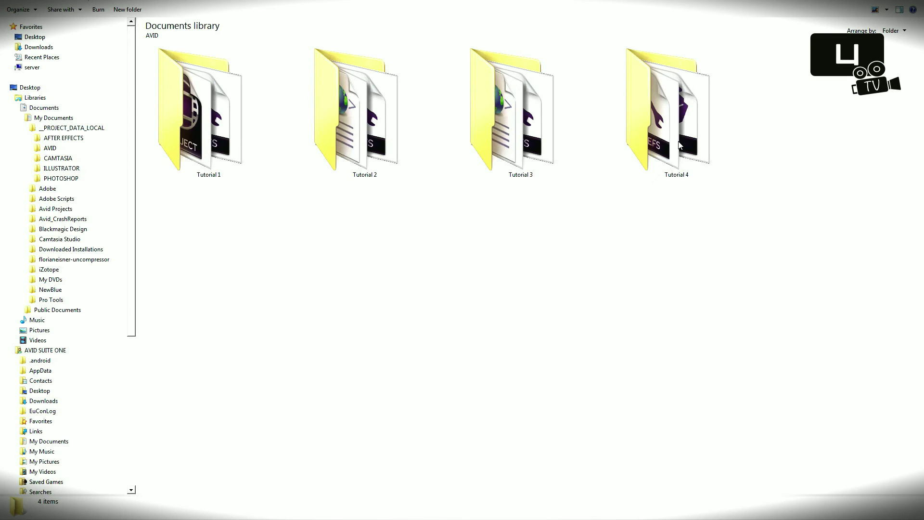
Step: Inside the Tutorial 4 folder, rename 'New Project.avp' to 'Tutorial 4.avp'
{"action": "left_click", "coordinate": [678, 145]}
{"action": "double_click", "coordinate": [679, 145]}
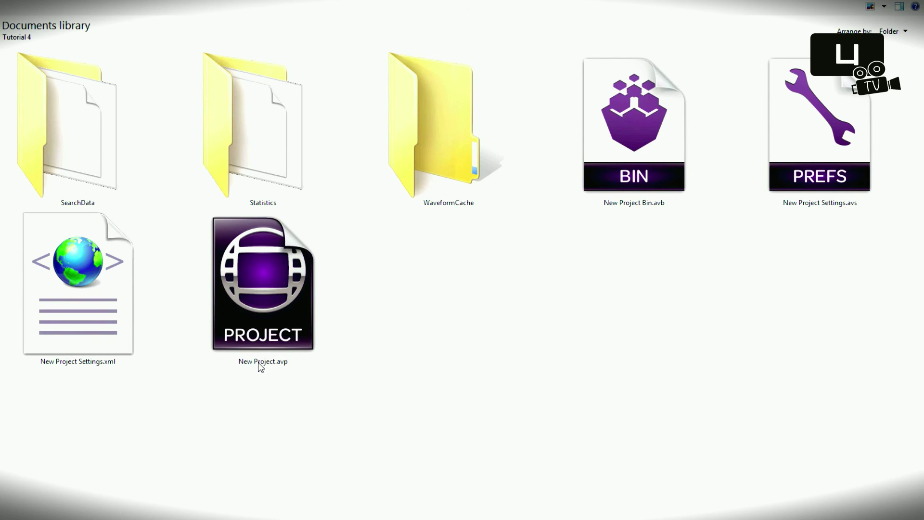
{"action": "left_click", "coordinate": [258, 363]}
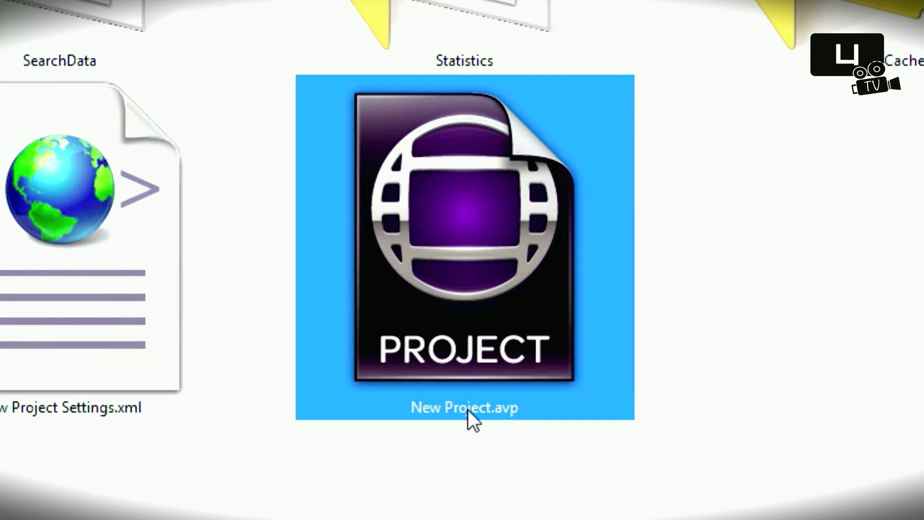
{"action": "left_click", "coordinate": [264, 362]}
{"action": "type", "text": "T"}
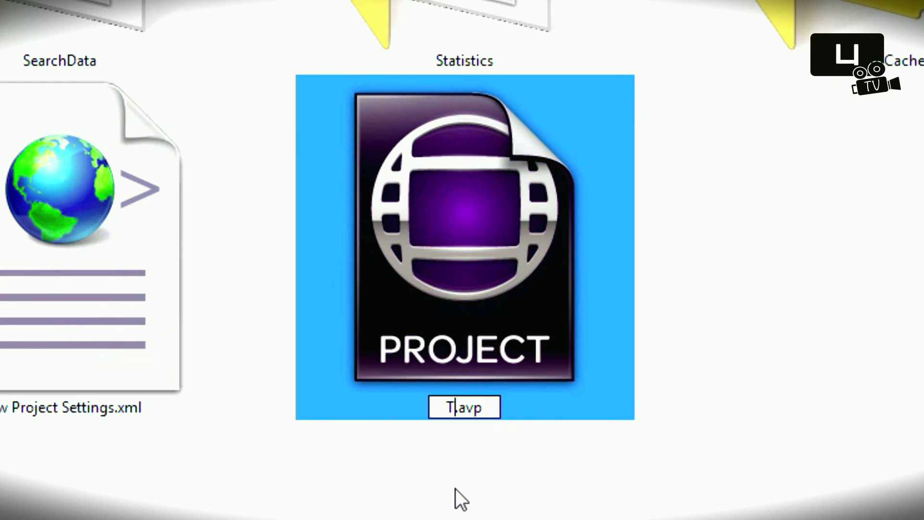
{"action": "type", "text": "utoria"}
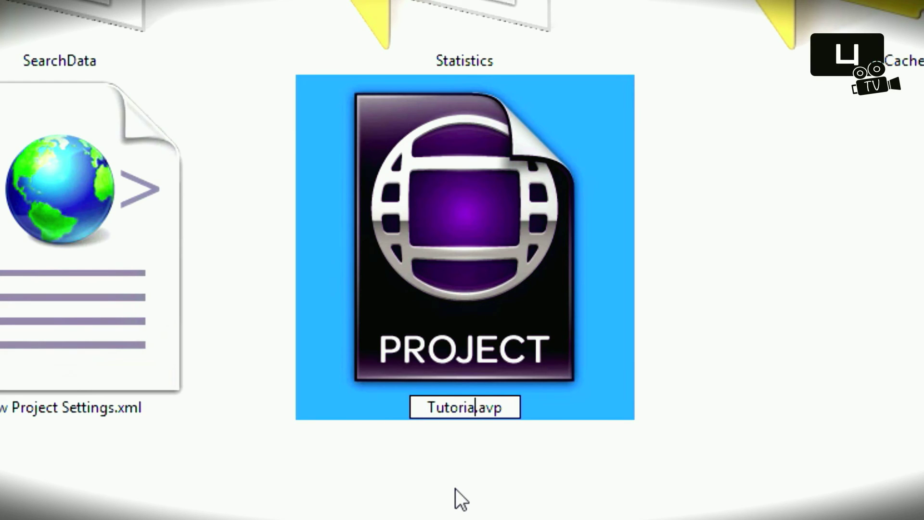
{"action": "type", "text": "l 4"}
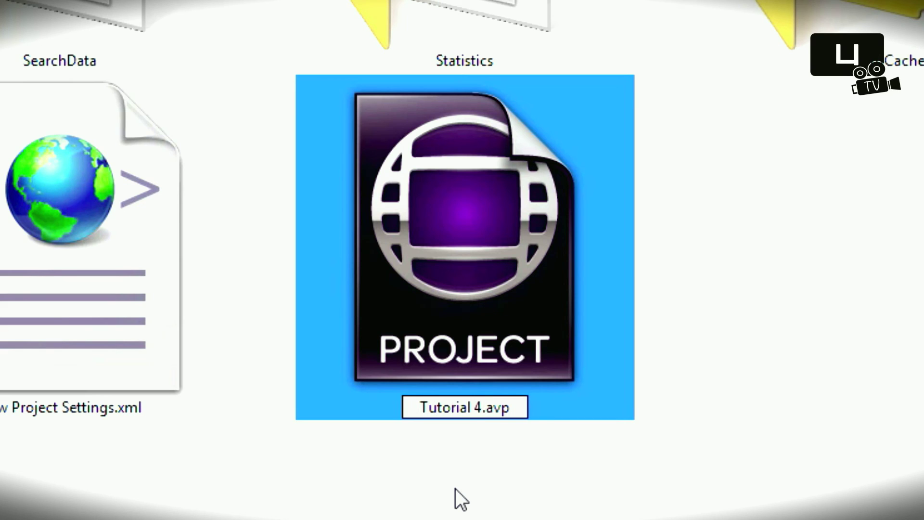
{"action": "key", "text": "Return"}
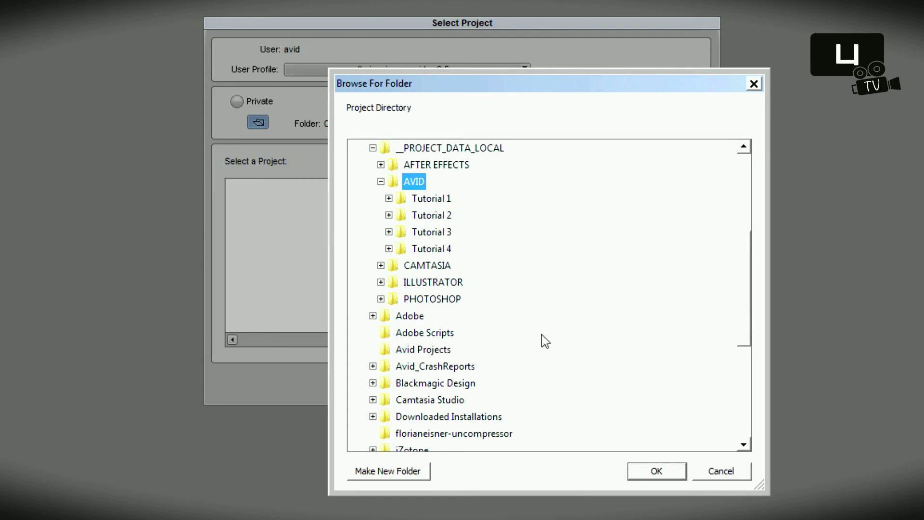
Step: Refresh the AVID project list and select the 'Tutorial 4' project
{"action": "left_click", "coordinate": [668, 472]}
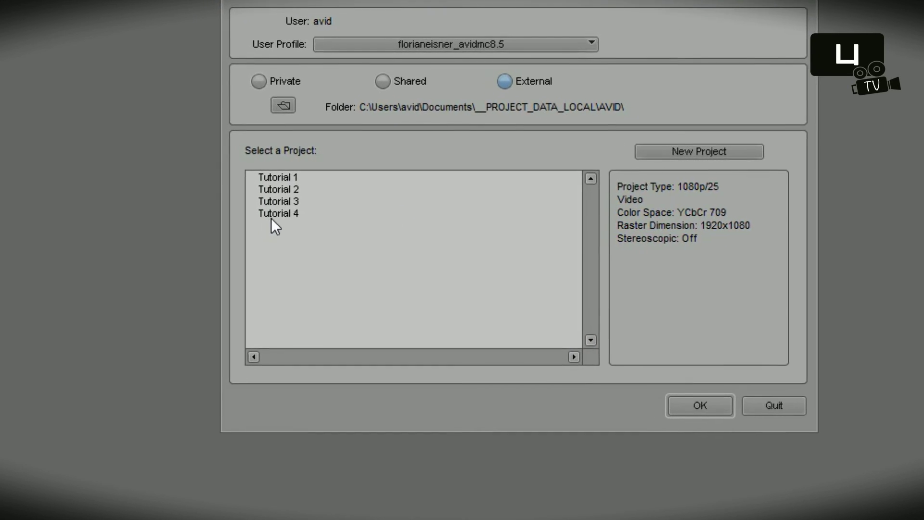
{"action": "left_click", "coordinate": [339, 213]}
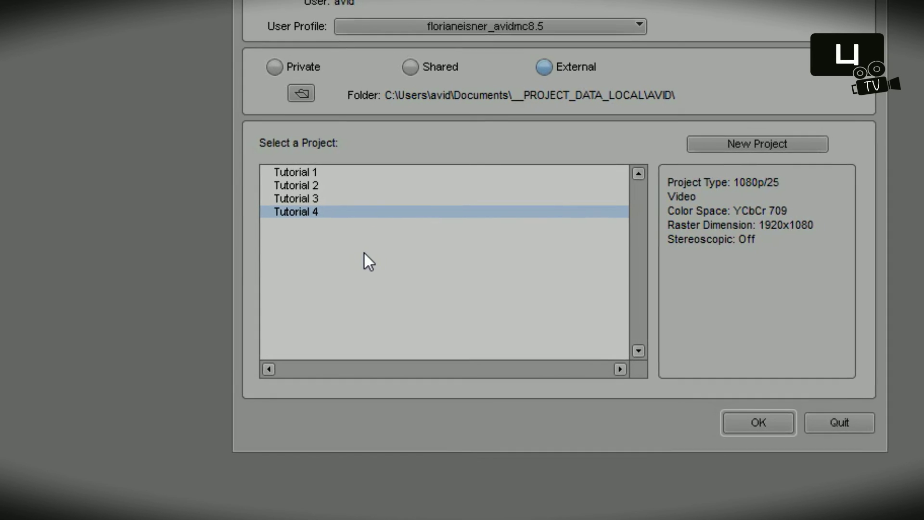